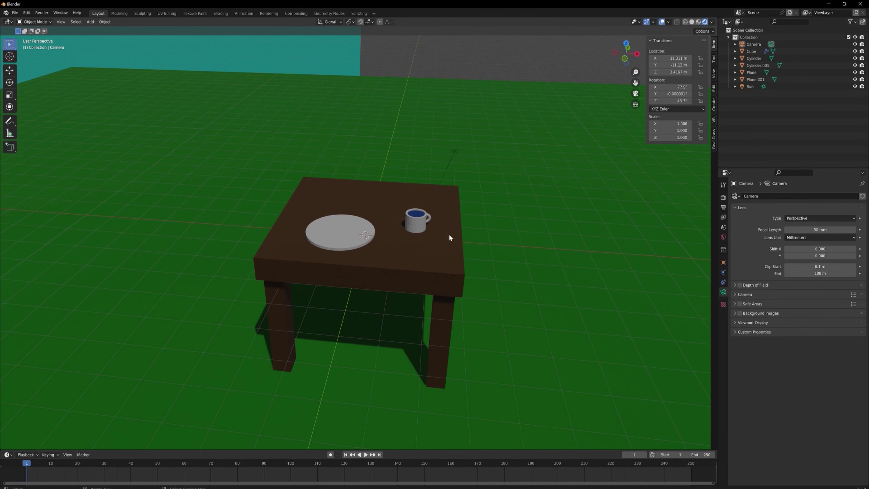
- Add a torus to the scene and raise it along Z to about 1.03 m, above the tabletop
{"action": "key", "text": "shift+a"}
{"action": "mouse_move", "coordinate": [388, 231]}
{"action": "left_click", "coordinate": [450, 295]}
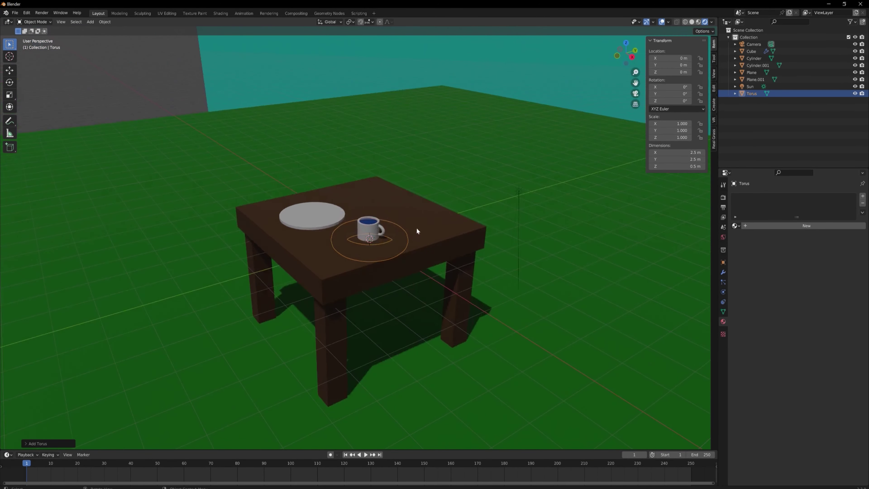
{"action": "key", "text": "g"}
{"action": "key", "text": "z"}
{"action": "left_click", "coordinate": [416, 198]}
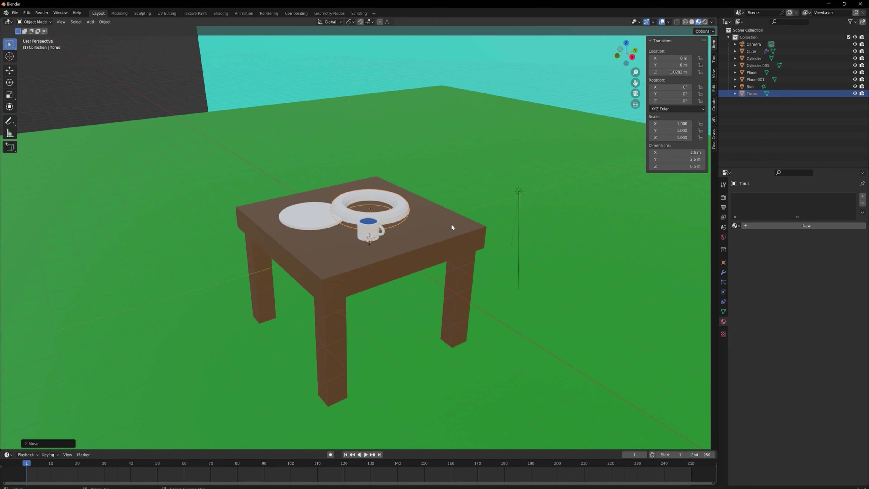
- Shrink the torus to about 0.48 scale and seat it on the plate at a height of about 1.13 m
{"action": "key", "text": "g"}
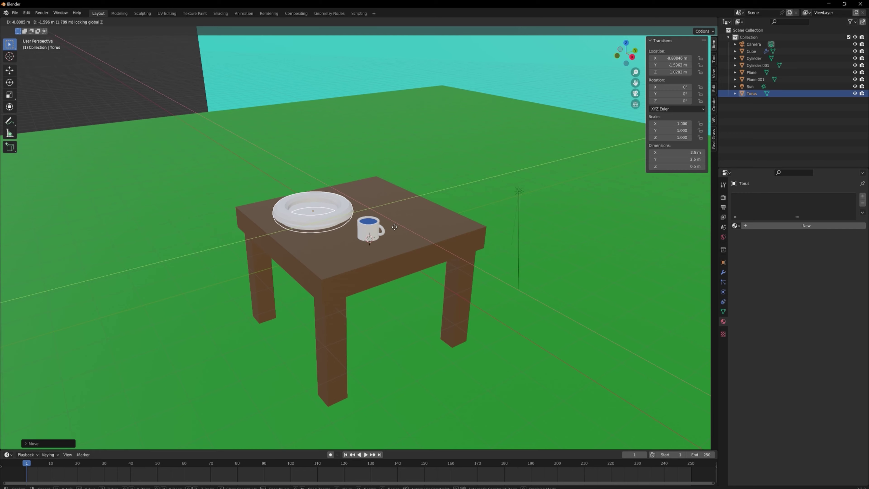
{"action": "left_click", "coordinate": [417, 224]}
{"action": "key", "text": "s"}
{"action": "left_click", "coordinate": [365, 222]}
{"action": "key", "text": "g"}
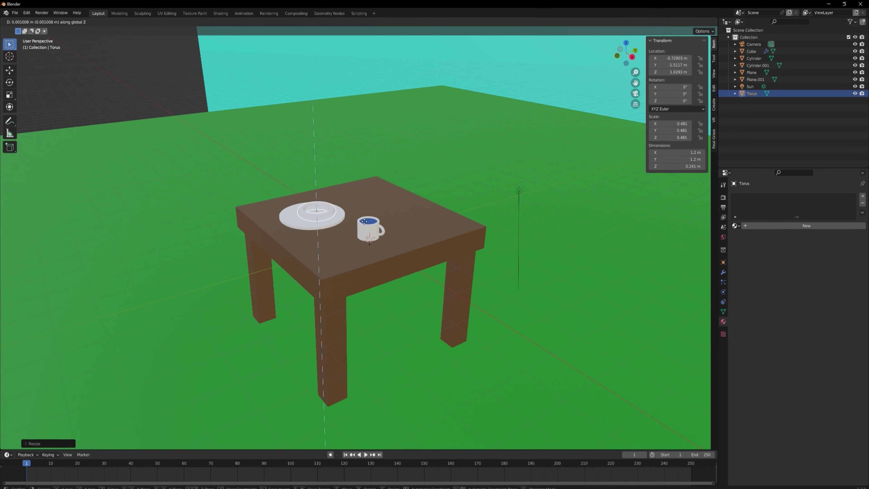
{"action": "key", "text": "z"}
{"action": "left_click", "coordinate": [364, 221]}
- Give the torus a new material with a pale yellow base color
{"action": "key", "text": "KP_0"}
{"action": "left_click", "coordinate": [773, 226]}
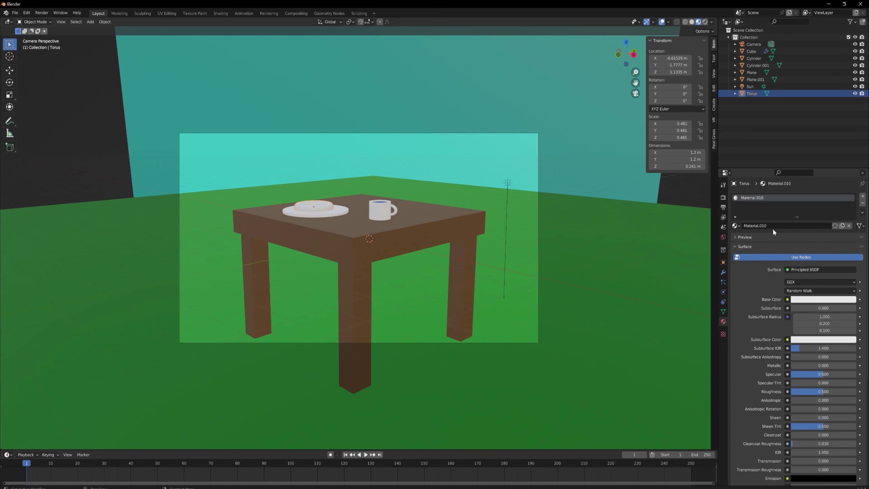
{"action": "left_click", "coordinate": [811, 299]}
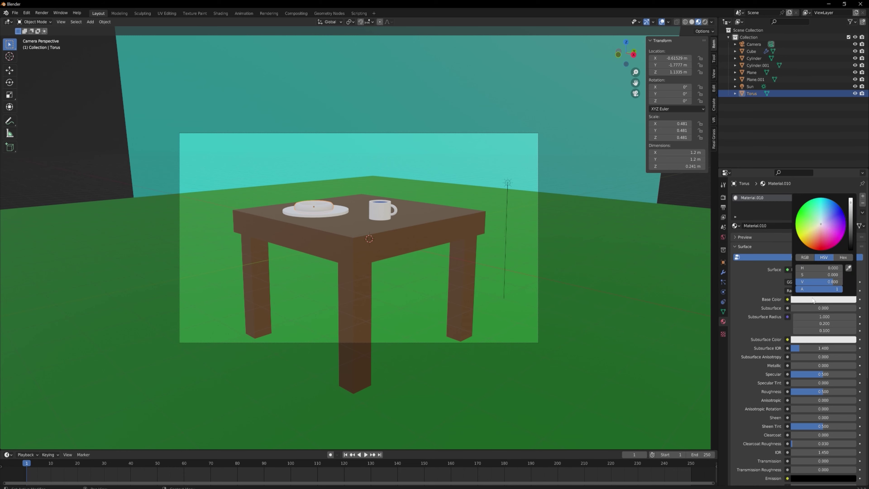
{"action": "left_click", "coordinate": [812, 230]}
{"action": "mouse_move", "coordinate": [851, 213]}
{"action": "left_mouse_down"}
{"action": "mouse_move", "coordinate": [851, 227]}
{"action": "mouse_move", "coordinate": [851, 209]}
{"action": "left_mouse_up"}
- Raise the camera along Z to about 4.47 m and tilt it about its X axis to reframe the table
{"action": "left_click", "coordinate": [528, 133]}
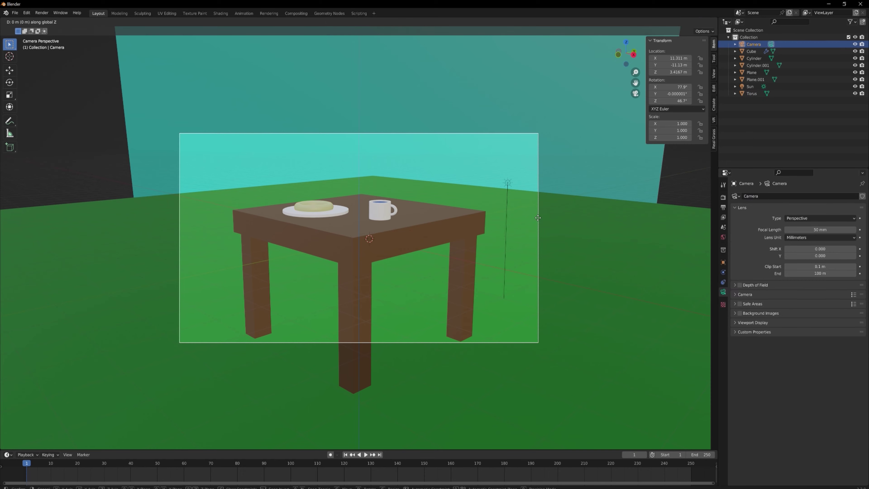
{"action": "key", "text": "g"}
{"action": "key", "text": "z"}
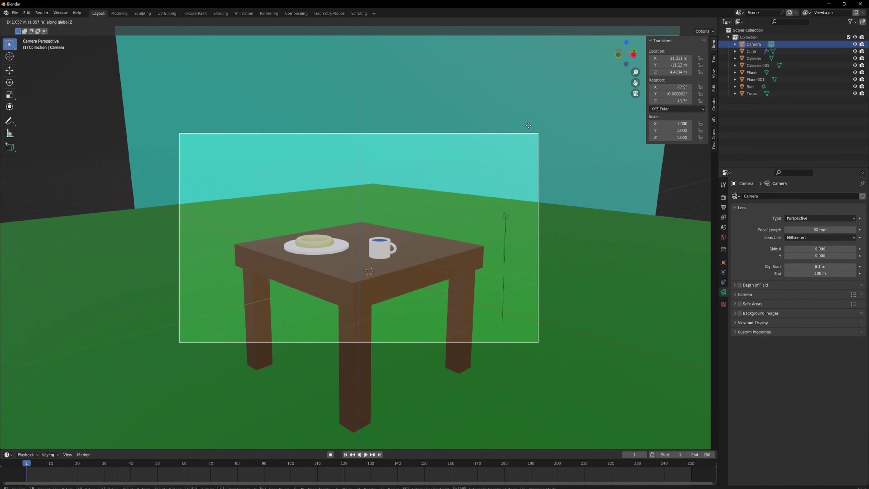
{"action": "left_click", "coordinate": [347, 189]}
{"action": "key", "text": "r"}
{"action": "key", "text": "x"}
{"action": "left_click", "coordinate": [455, 200]}
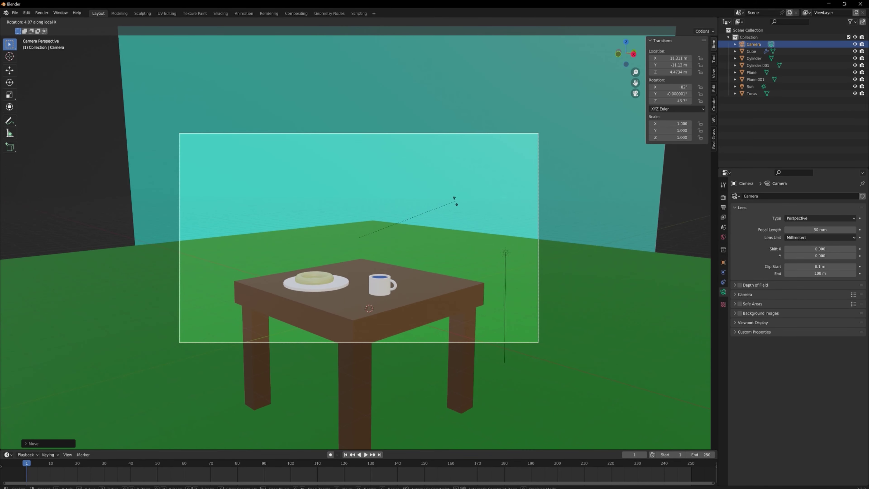
- Render a still image of the table scene from the camera
{"action": "left_click", "coordinate": [41, 13]}
{"action": "left_click", "coordinate": [62, 24]}
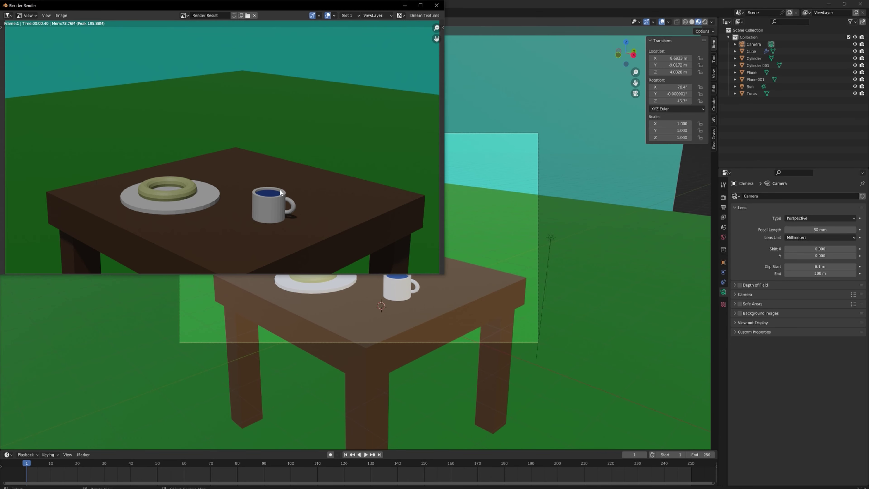
{"action": "scroll", "coordinate": [280, 192], "scroll_direction": "down", "scroll_amount": 1}
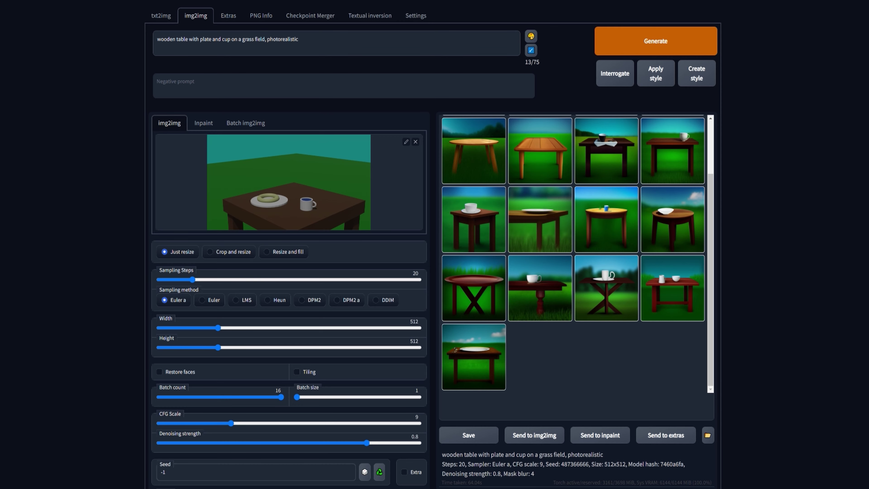
- In the Stable Diffusion web UI, change the img2img prompt to "wooden table with donut on a plate and cup on a grass field, photorealistic"
{"action": "type", "text": "donut on a"}
{"action": "scroll", "coordinate": [109, 293], "scroll_direction": "down", "scroll_amount": 1}
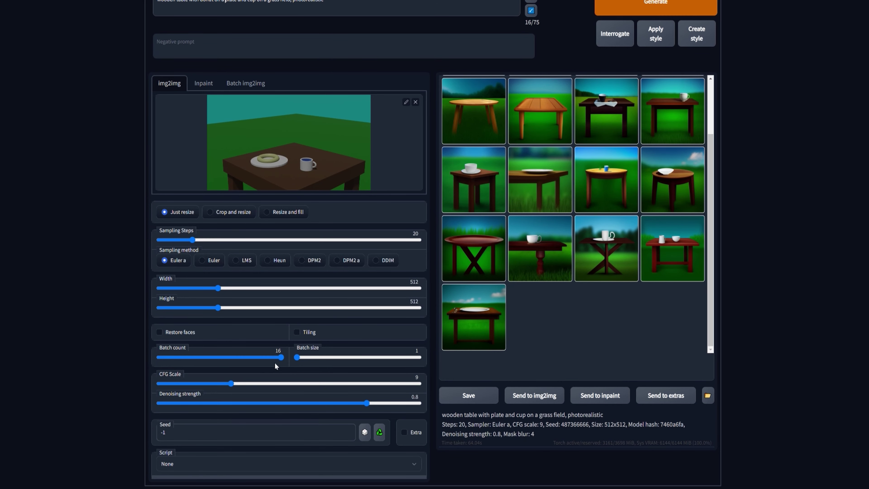
{"action": "scroll", "coordinate": [659, 187], "scroll_direction": "up", "scroll_amount": 2}
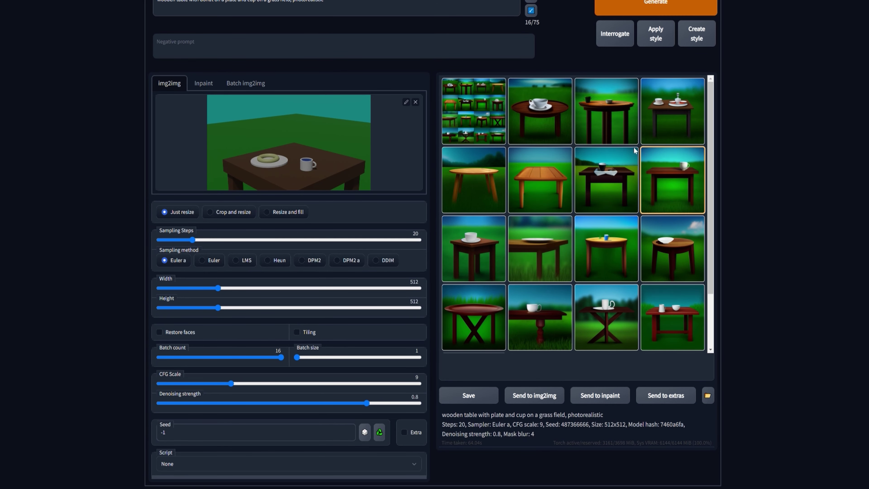
{"action": "scroll", "coordinate": [707, 212], "scroll_direction": "down", "scroll_amount": 2}
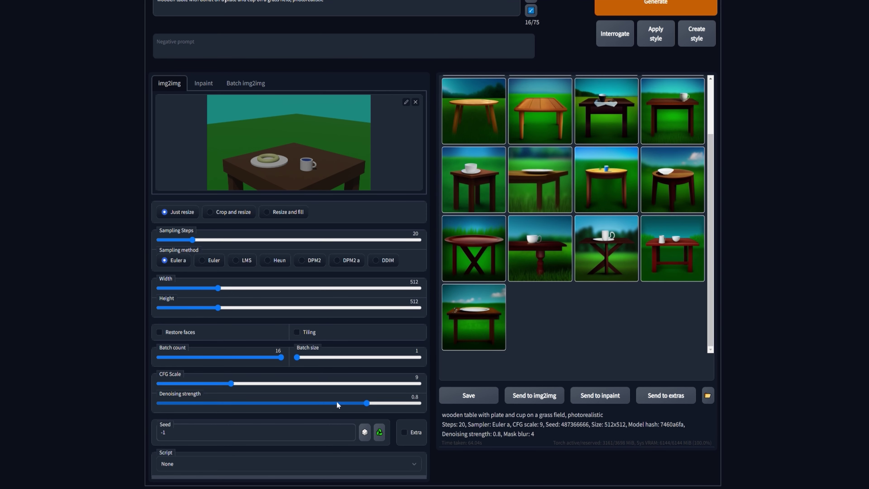
- Set the denoising strength to 0.72 and generate a new batch of images from the Blender render
{"action": "left_click_drag", "start_coordinate": [367, 403], "coordinate": [224, 404]}
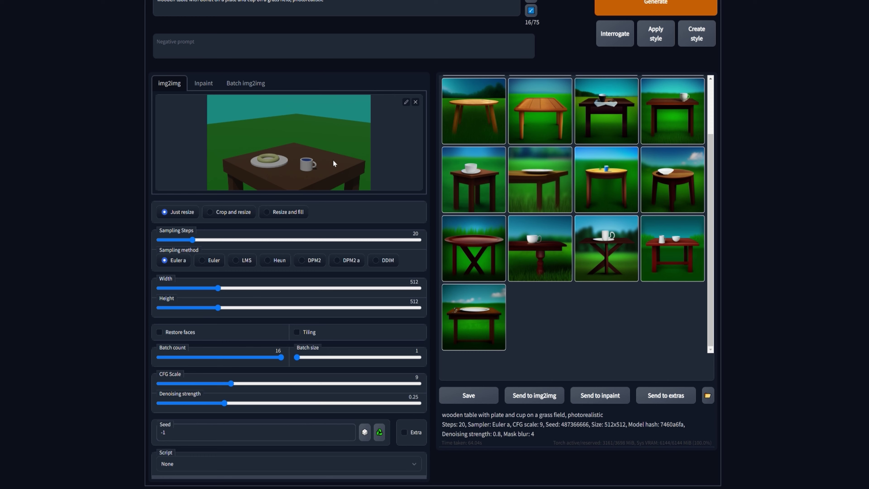
{"action": "left_click_drag", "start_coordinate": [226, 404], "coordinate": [420, 415]}
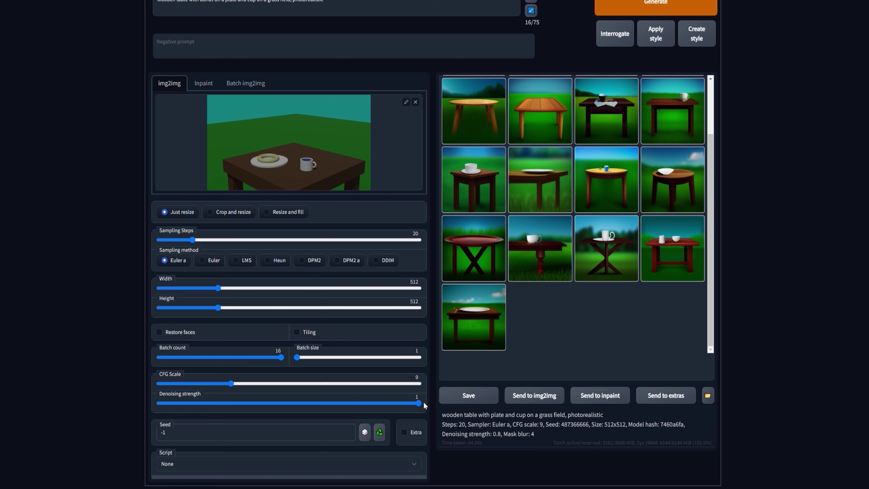
{"action": "left_click_drag", "start_coordinate": [424, 403], "coordinate": [345, 404]}
{"action": "scroll", "coordinate": [115, 264], "scroll_direction": "up", "scroll_amount": 1}
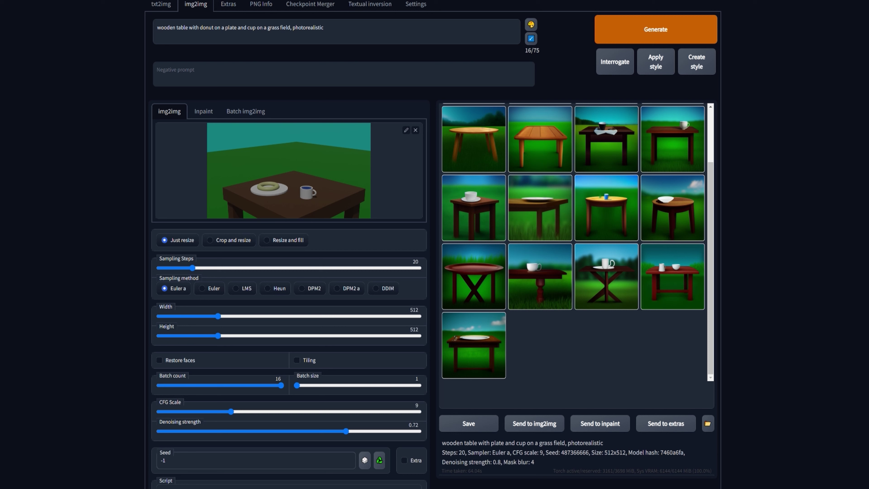
{"action": "left_click", "coordinate": [673, 27]}
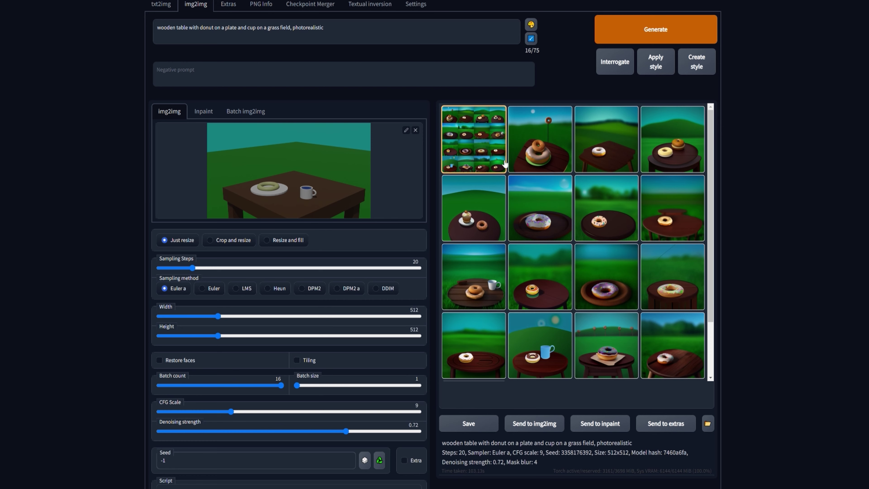
- Browse the generated variations one by one, comparing the table, donut and cup in each with the source render
{"action": "scroll", "coordinate": [705, 154], "scroll_direction": "down", "scroll_amount": 2}
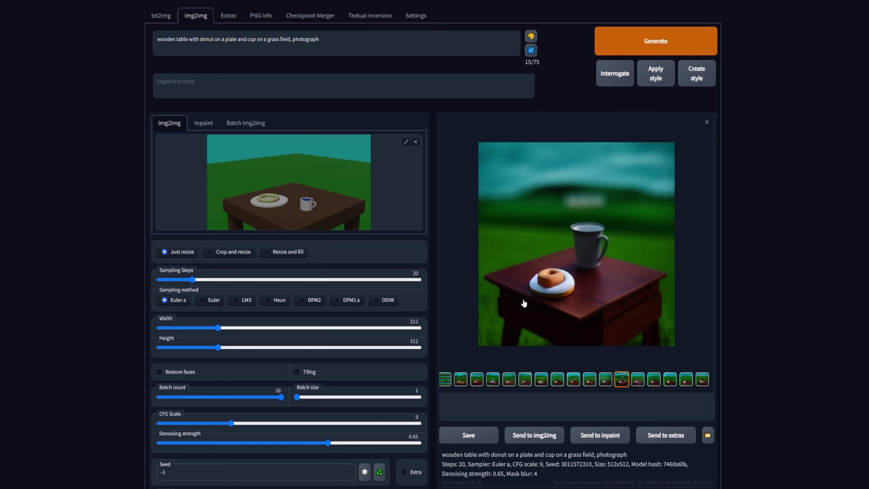
{"action": "left_click", "coordinate": [638, 379]}
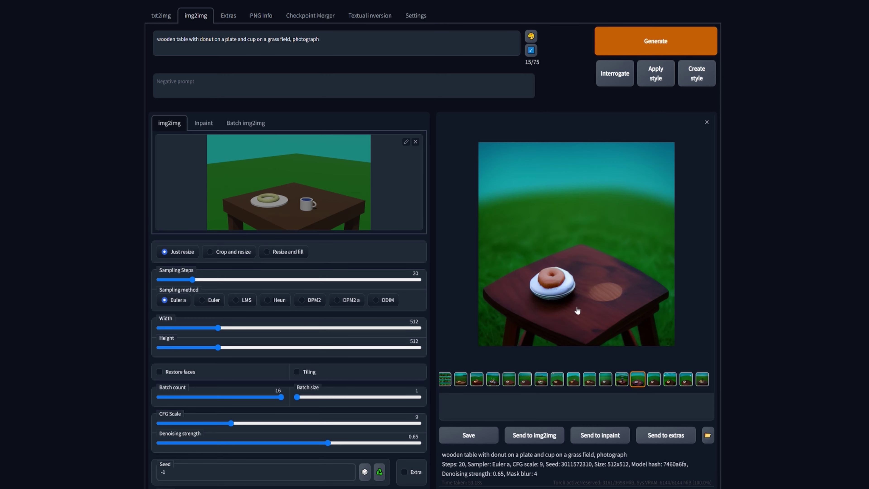
{"action": "left_click", "coordinate": [654, 380]}
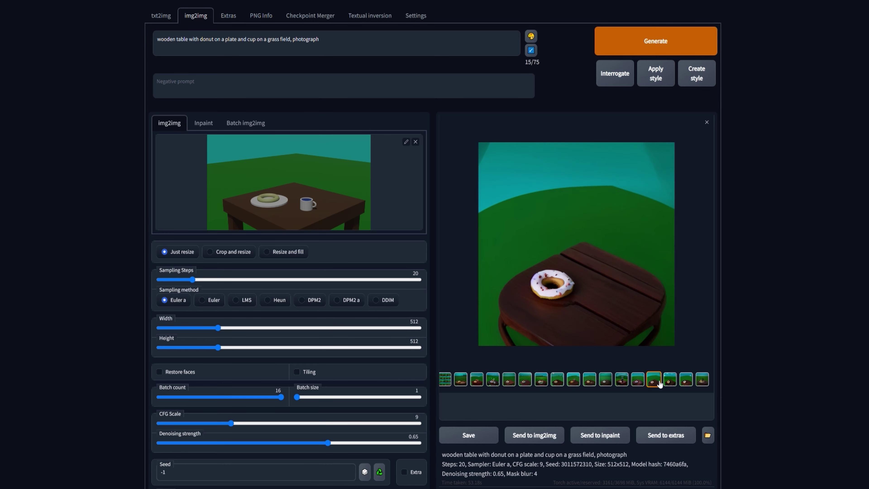
{"action": "left_click", "coordinate": [670, 380]}
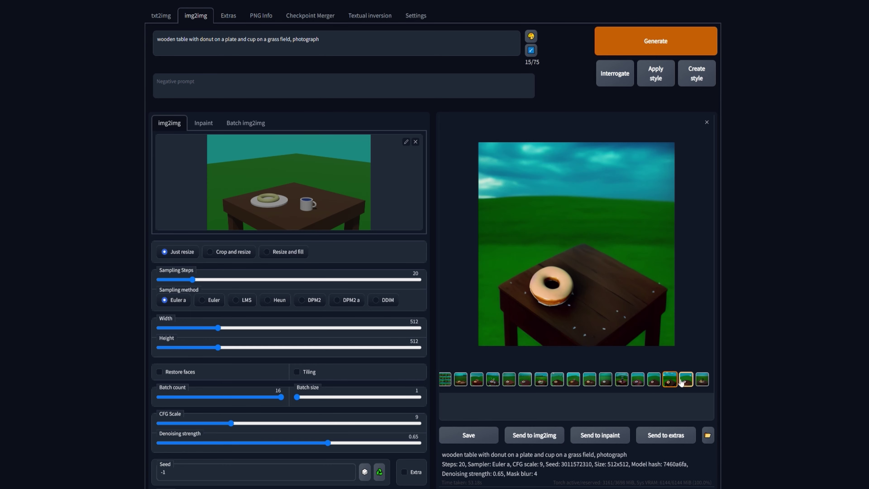
{"action": "left_click", "coordinate": [682, 382]}
{"action": "left_click", "coordinate": [702, 381]}
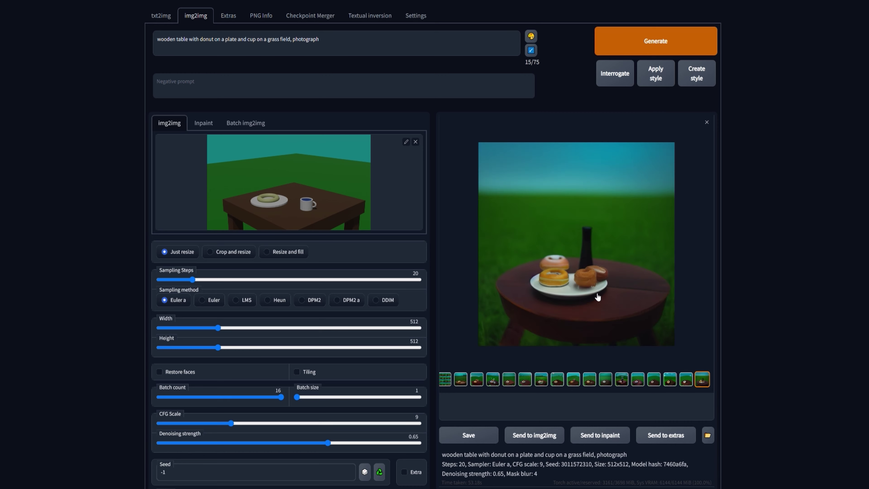
{"action": "left_click", "coordinate": [524, 380]}
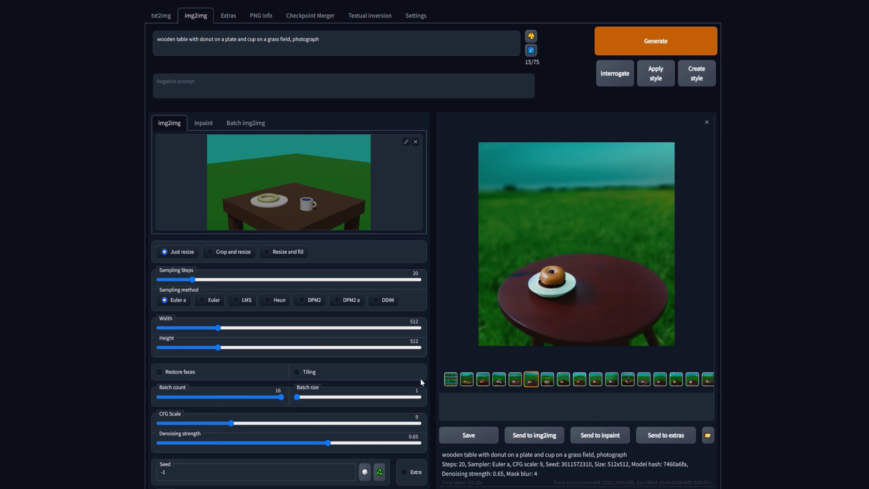
- Replace the img2img source with the batch's last image, the round table with a plate of donuts, and generate a new batch
{"action": "left_click", "coordinate": [707, 378]}
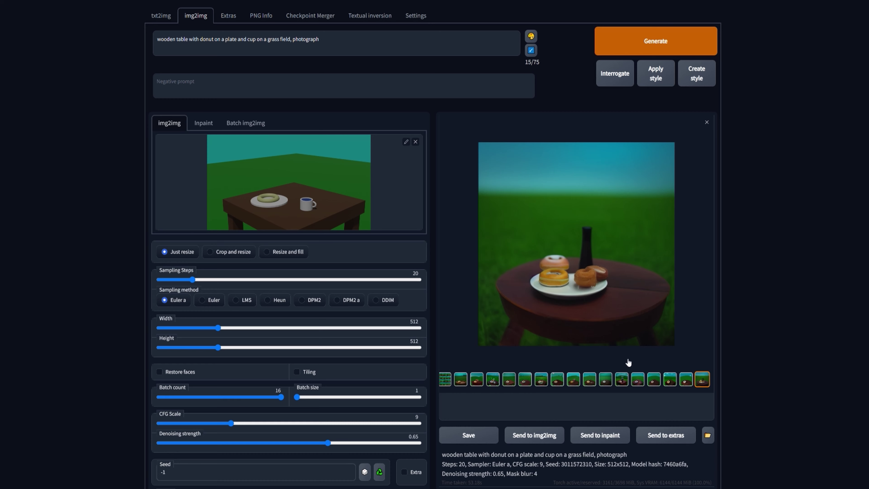
{"action": "left_click", "coordinate": [416, 142]}
{"action": "left_click_drag", "start_coordinate": [545, 223], "coordinate": [325, 178]}
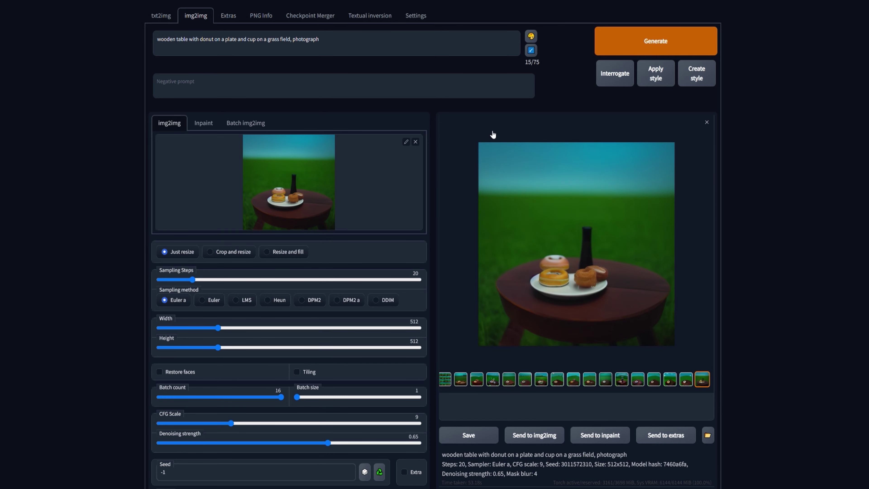
{"action": "left_click", "coordinate": [676, 44]}
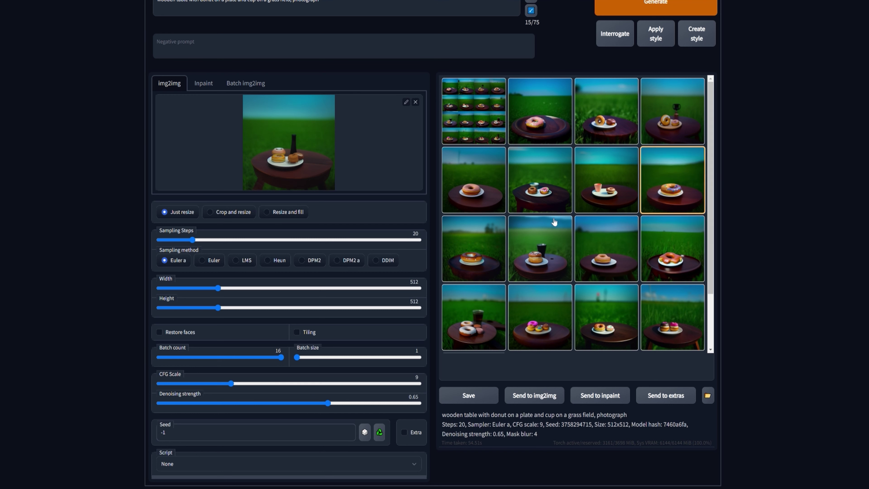
- Examine the images of the new batch one by one to find the best donut and cup composition
{"action": "left_click", "coordinate": [474, 317]}
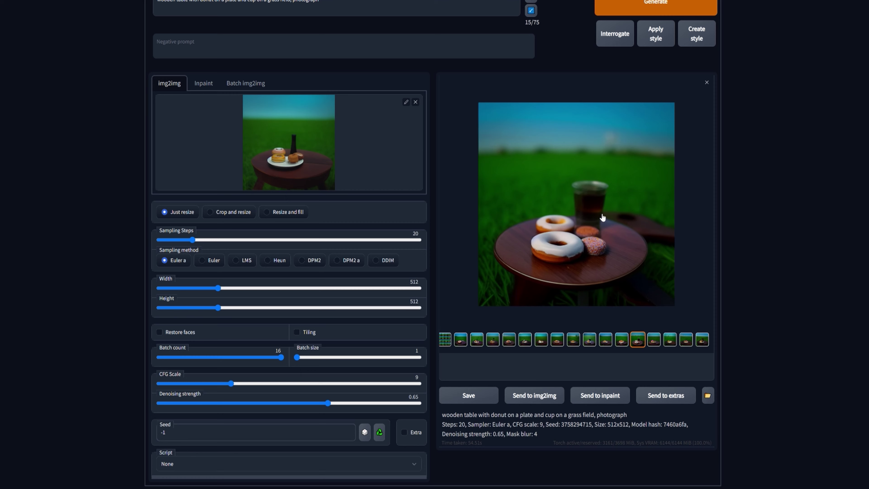
{"action": "left_click", "coordinate": [494, 339]}
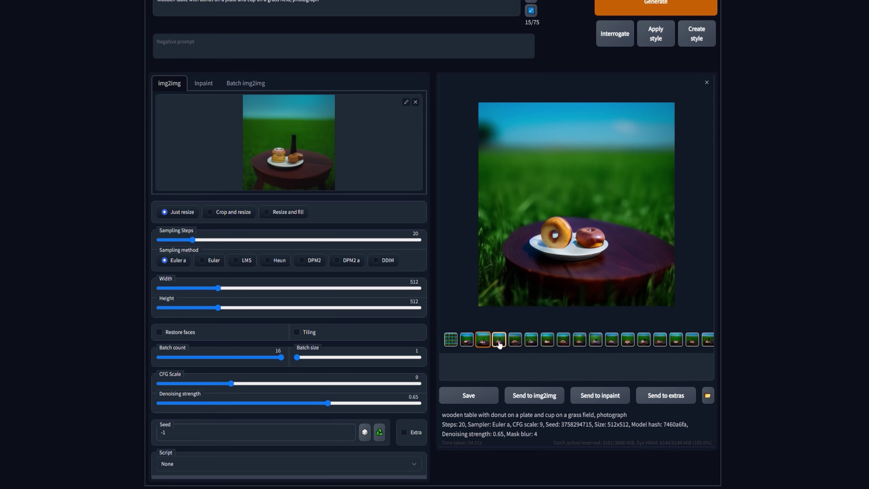
{"action": "left_click", "coordinate": [515, 341]}
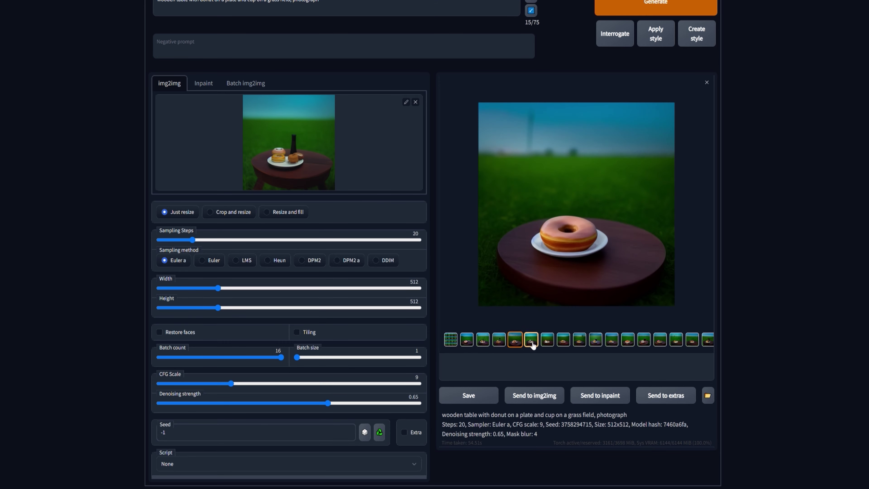
{"action": "left_click", "coordinate": [531, 341]}
{"action": "left_click", "coordinate": [551, 341]}
{"action": "left_click", "coordinate": [561, 343]}
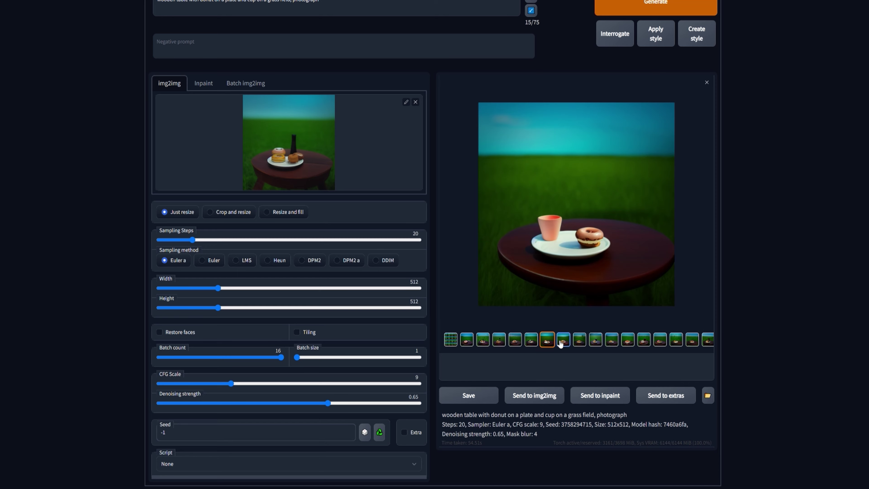
{"action": "left_click", "coordinate": [612, 342]}
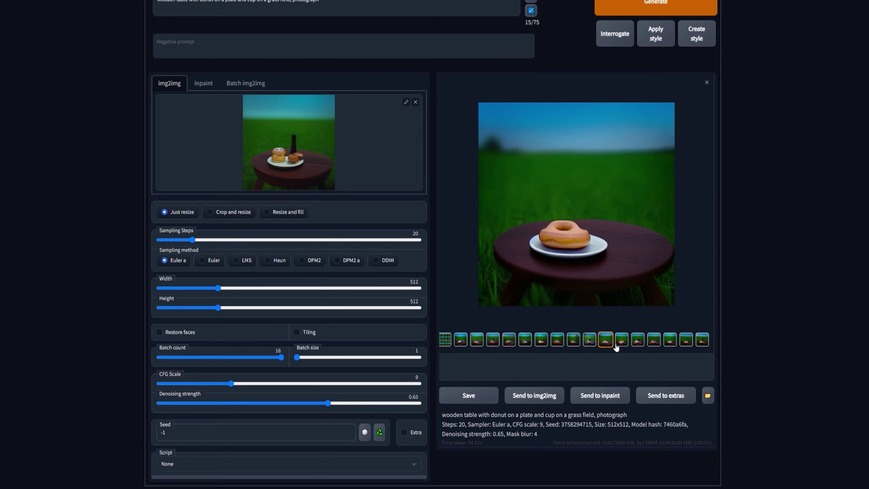
{"action": "left_click", "coordinate": [621, 341]}
- Use the variation with two white-glazed donuts and a dark drink on a round table as the img2img source
{"action": "left_click", "coordinate": [638, 340]}
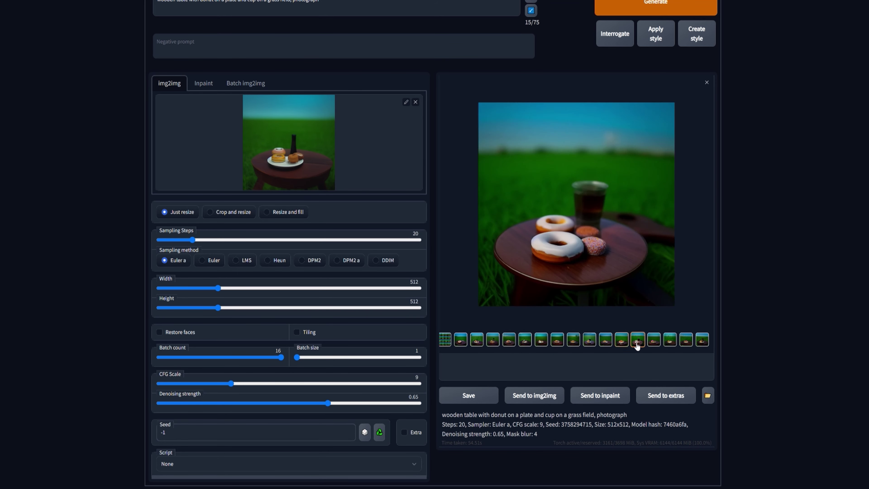
{"action": "left_click_drag", "start_coordinate": [583, 230], "coordinate": [337, 173]}
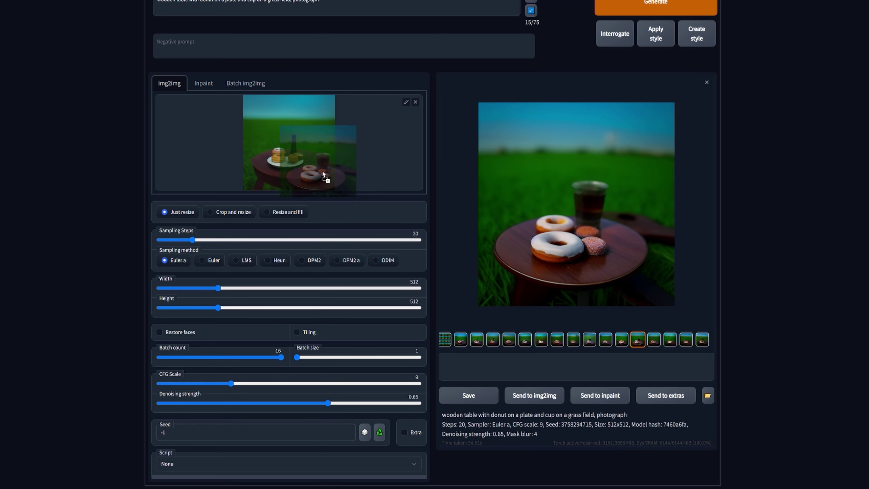